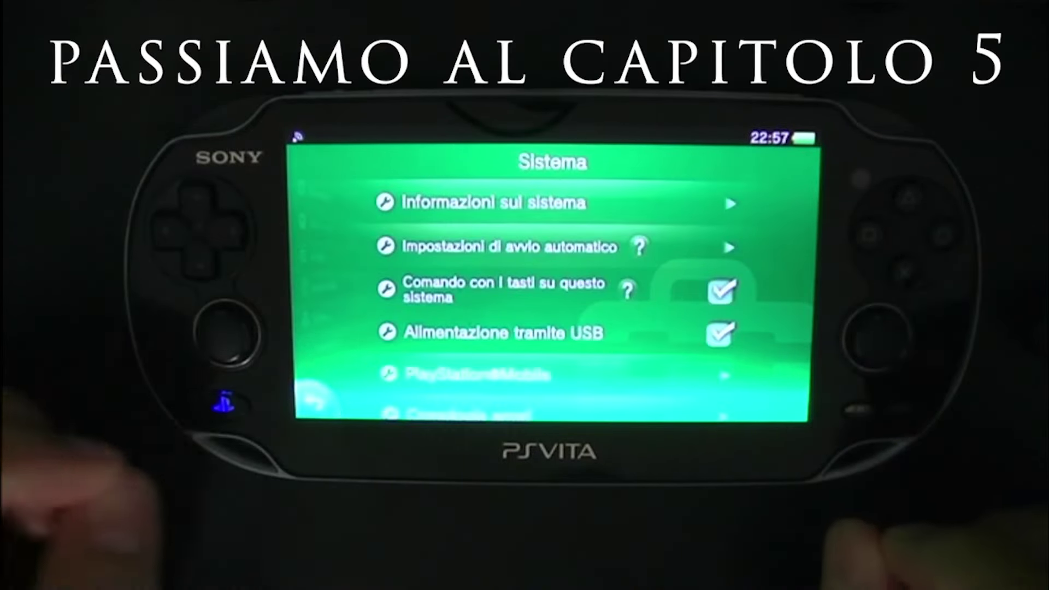
- Leave the Sistema settings on the PS Vita and close the Impostazioni app
{"action": "key", "text": "Escape"}
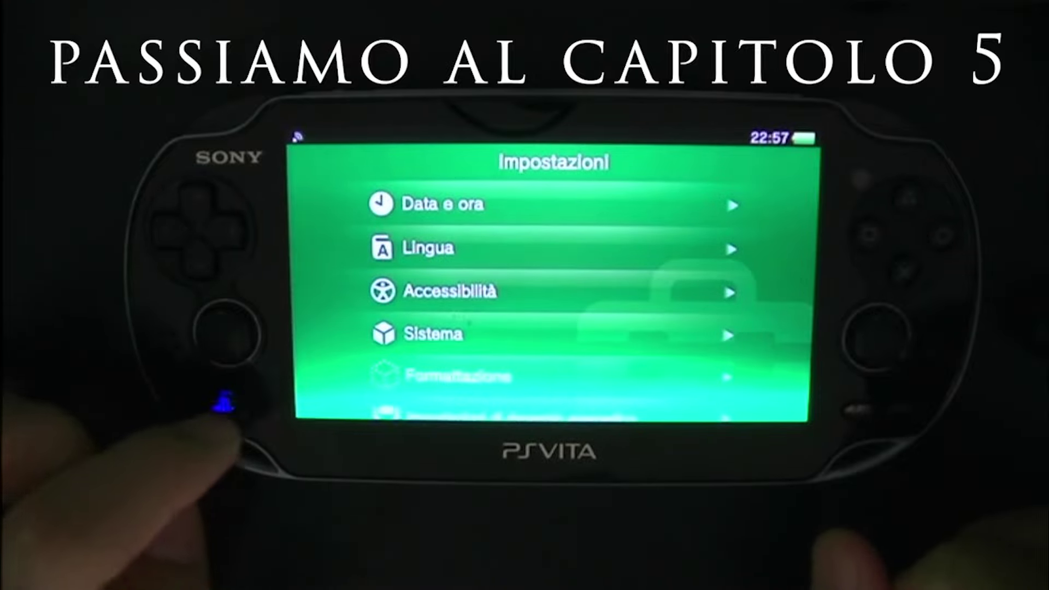
{"action": "key", "text": "super"}
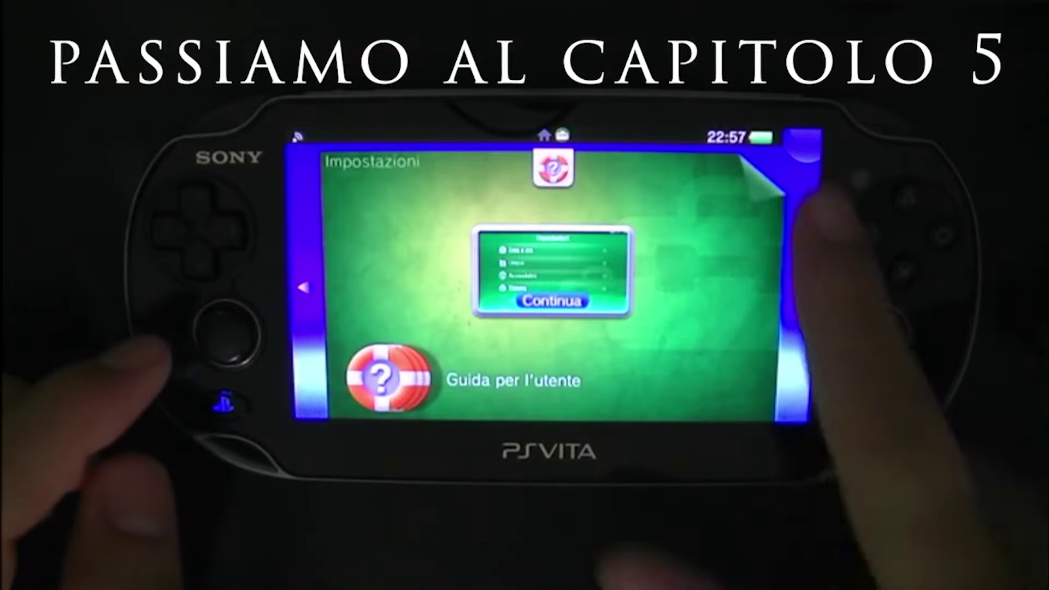
{"action": "left_click_drag", "start_coordinate": [776, 164], "coordinate": [491, 382]}
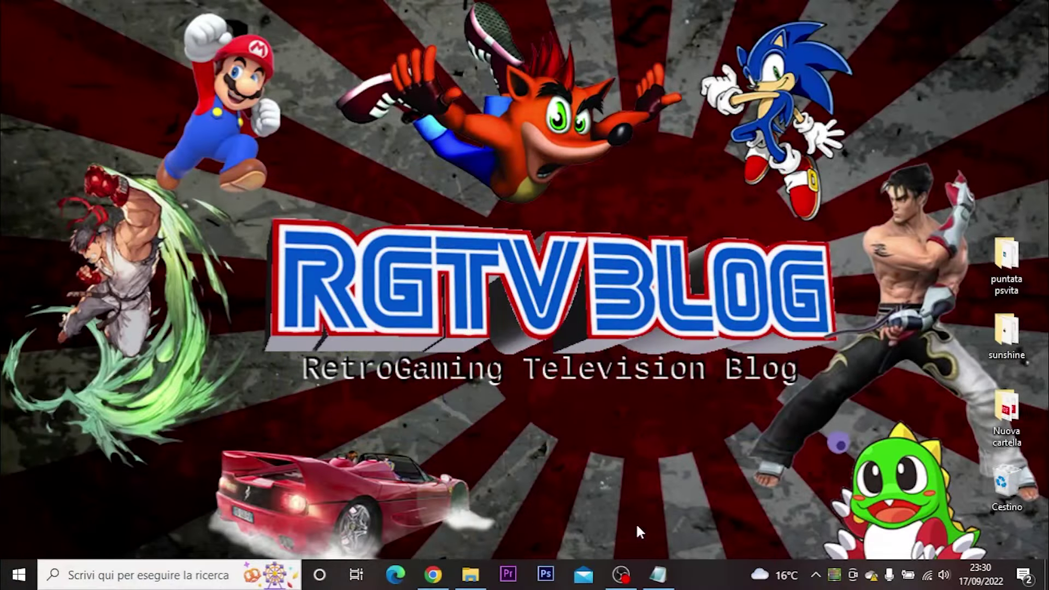
- Switch to Chrome and save the updated Windows version of Content Manager Assistant to the Desktop as CMASetup.exe
{"action": "left_click", "coordinate": [433, 574]}
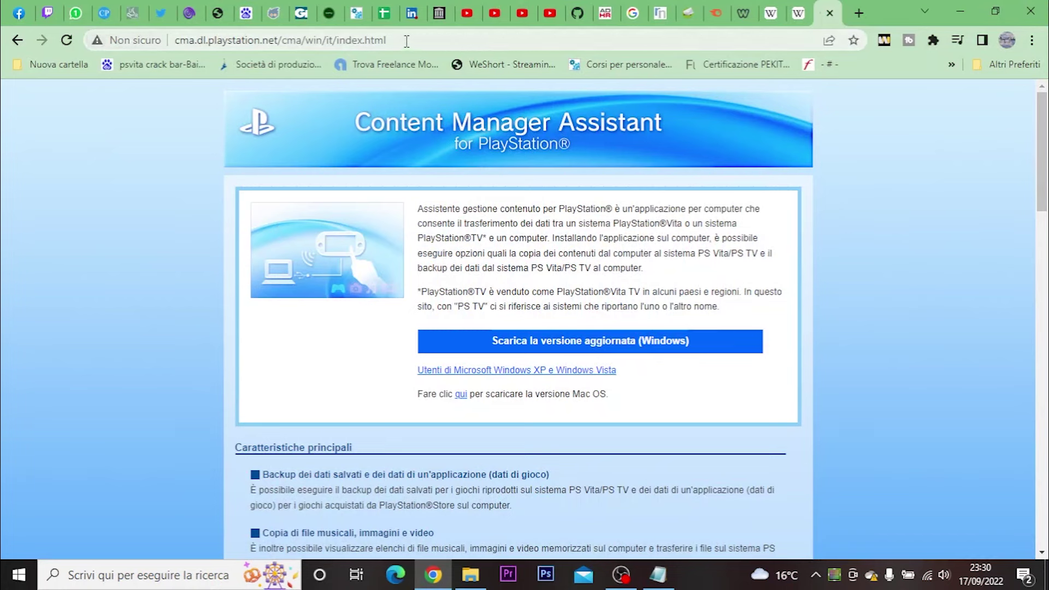
{"action": "left_click_drag", "start_coordinate": [406, 40], "coordinate": [177, 43]}
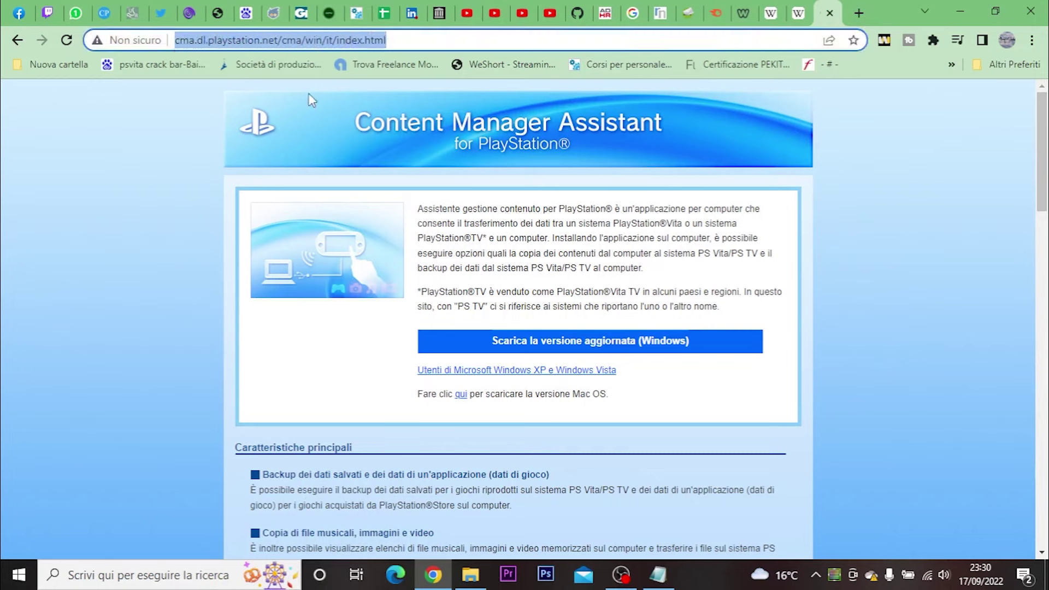
{"action": "left_click", "coordinate": [571, 350]}
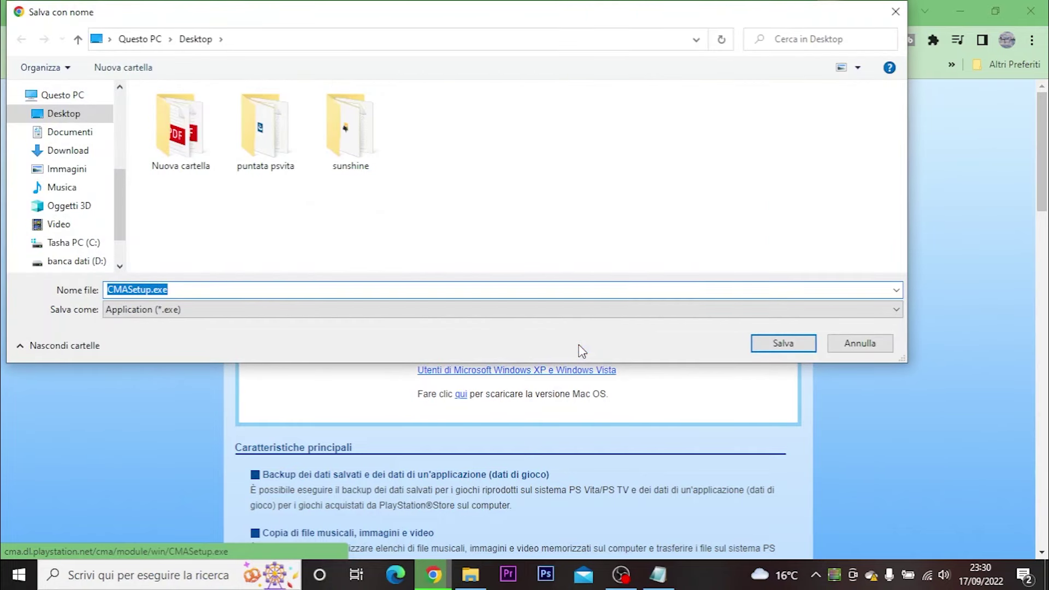
{"action": "left_click", "coordinate": [790, 344]}
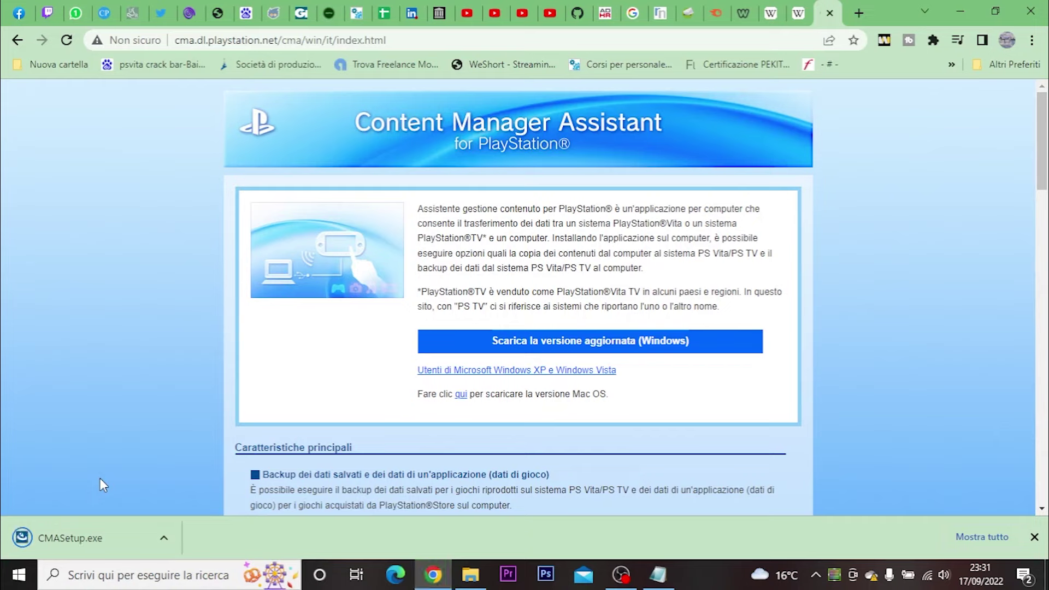
- Run the downloaded CMASetup.exe in Italiano, accept the licence terms and install Content Manager Assistant
{"action": "left_click", "coordinate": [82, 534]}
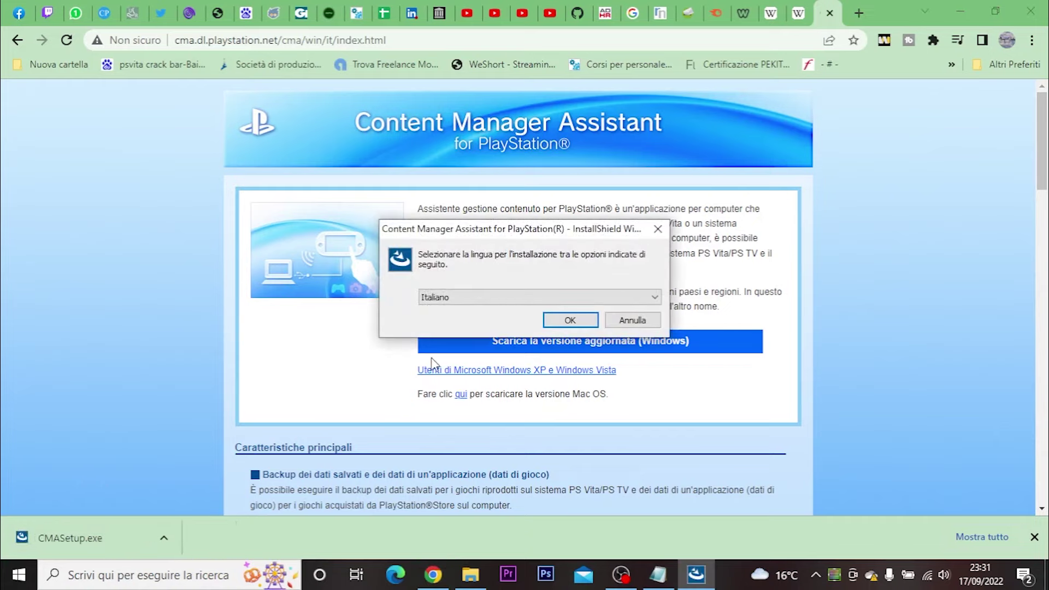
{"action": "left_click", "coordinate": [585, 321]}
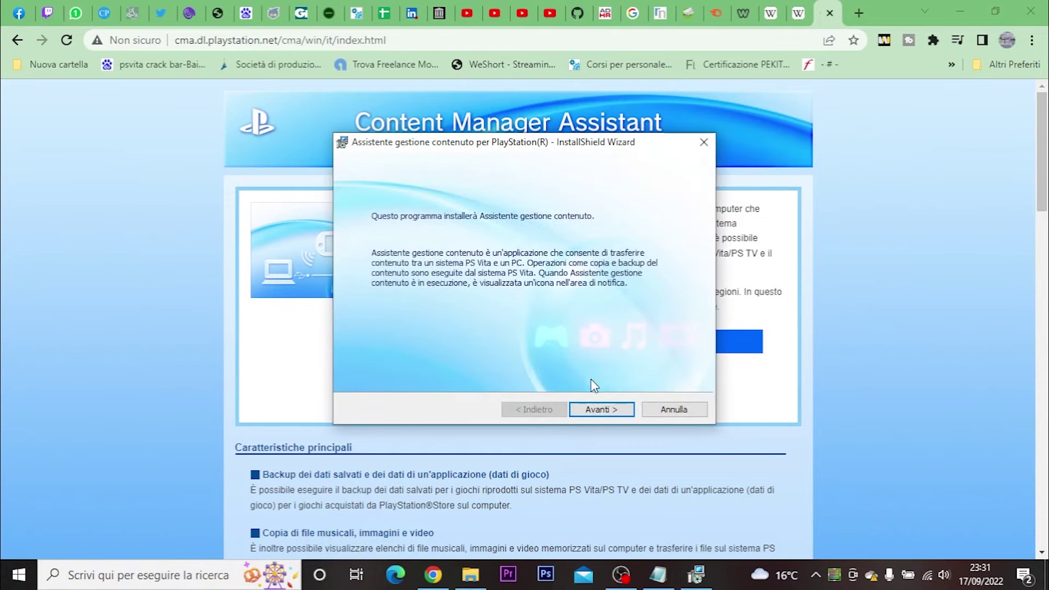
{"action": "left_click", "coordinate": [606, 410]}
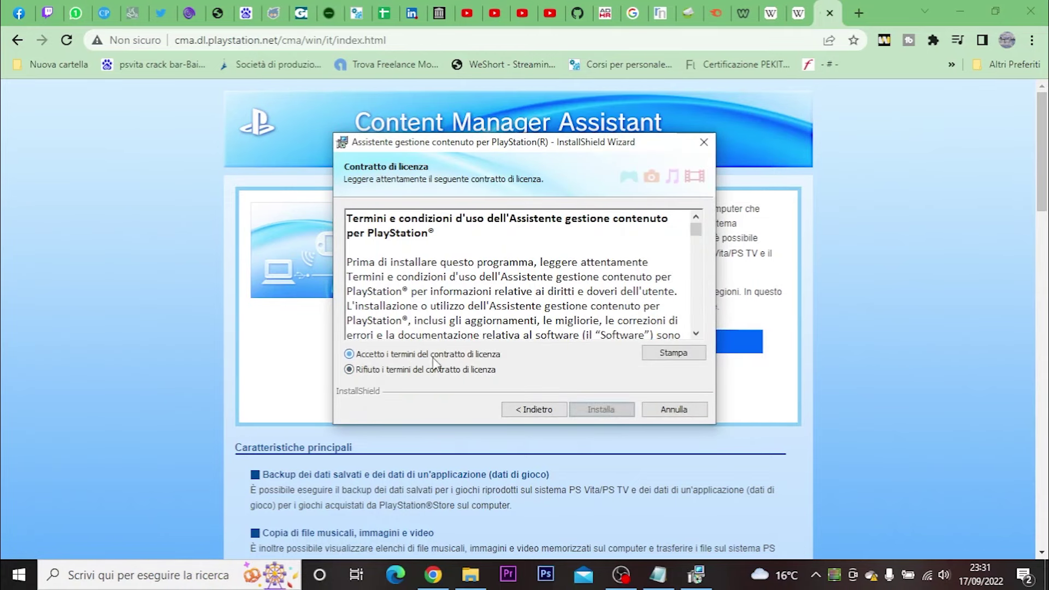
{"action": "left_click", "coordinate": [433, 355]}
{"action": "left_click", "coordinate": [601, 409]}
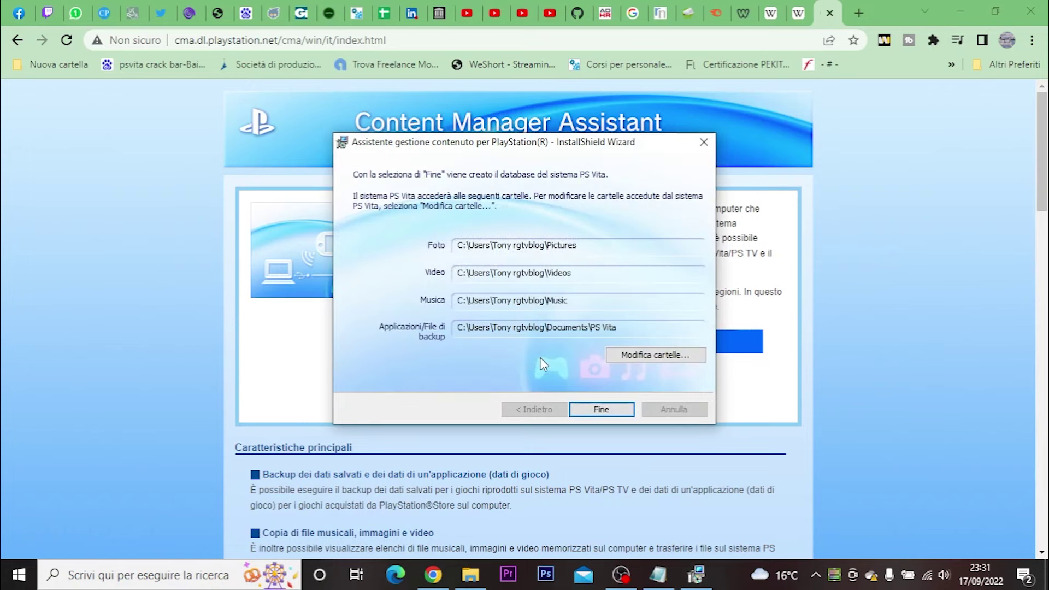
- Finish the setup with the default PS Vita folders and dismiss the connection information and the start notification
{"action": "left_click", "coordinate": [611, 410]}
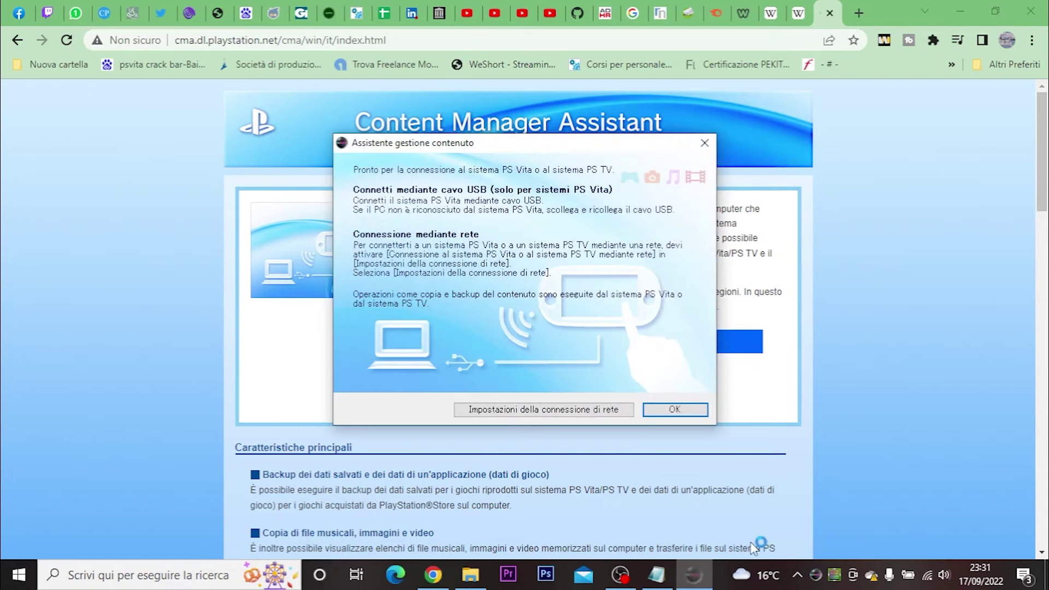
{"action": "left_click", "coordinate": [678, 411]}
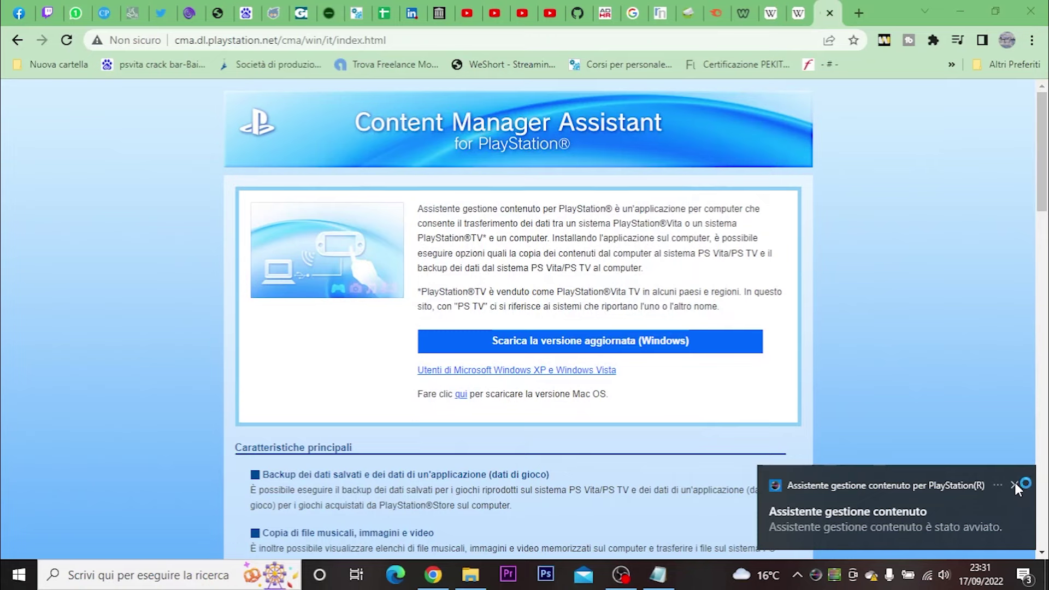
{"action": "left_click", "coordinate": [1014, 484]}
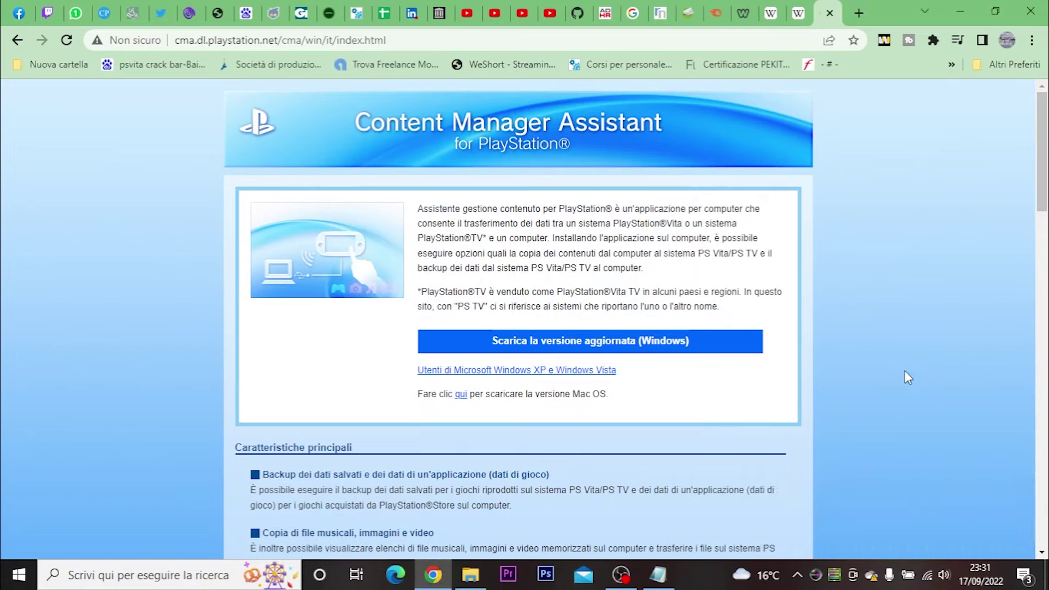
- Open pack per la modifica 374.zip from the desktop folder puntata psvita and enter its mod pack folder
{"action": "left_click", "coordinate": [965, 9]}
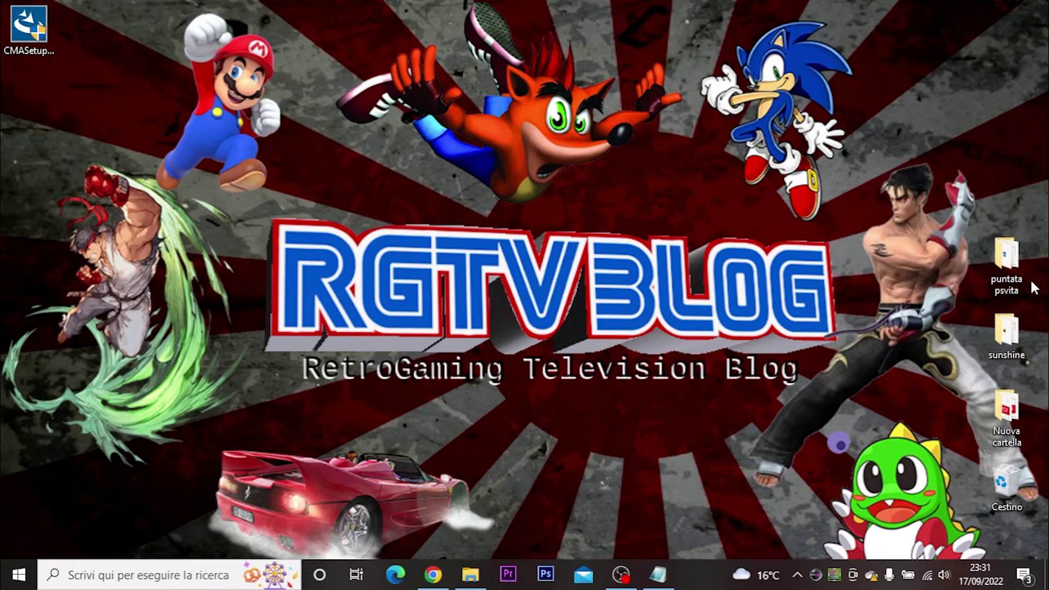
{"action": "double_click", "coordinate": [1008, 260]}
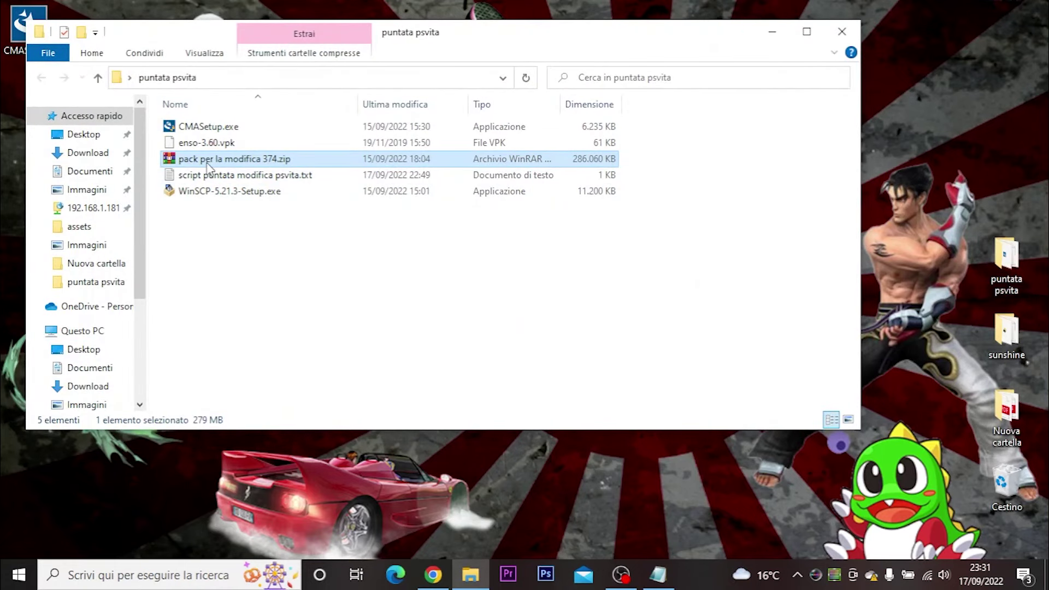
{"action": "double_click", "coordinate": [237, 159]}
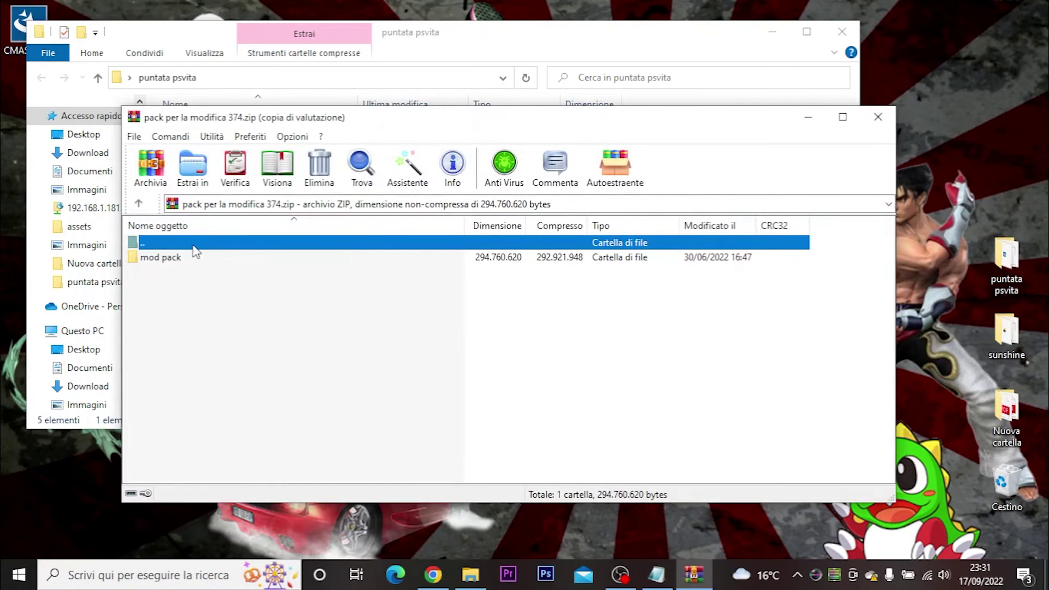
{"action": "left_click", "coordinate": [549, 314]}
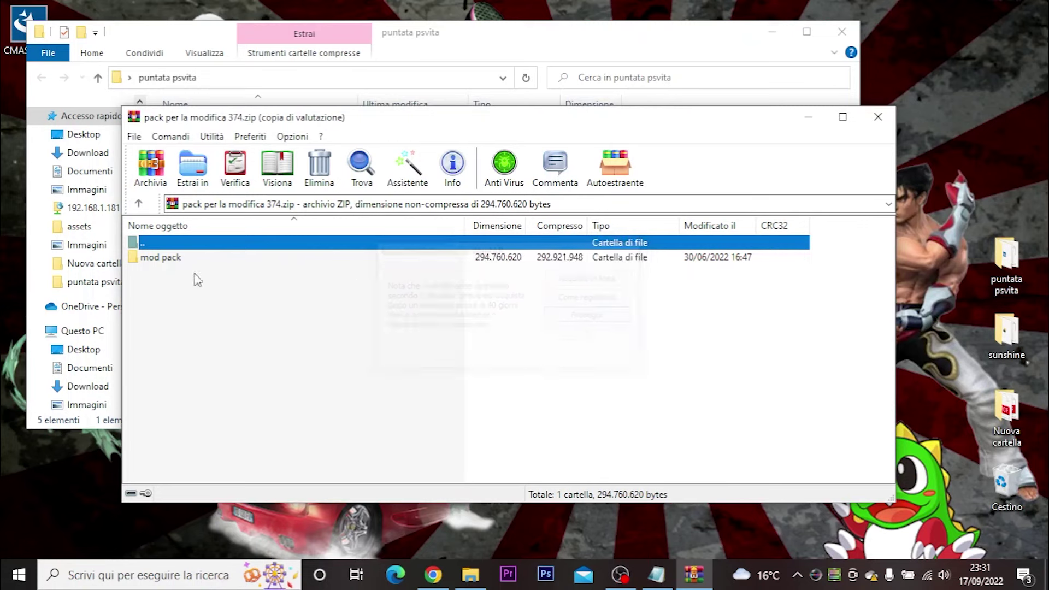
{"action": "double_click", "coordinate": [169, 257]}
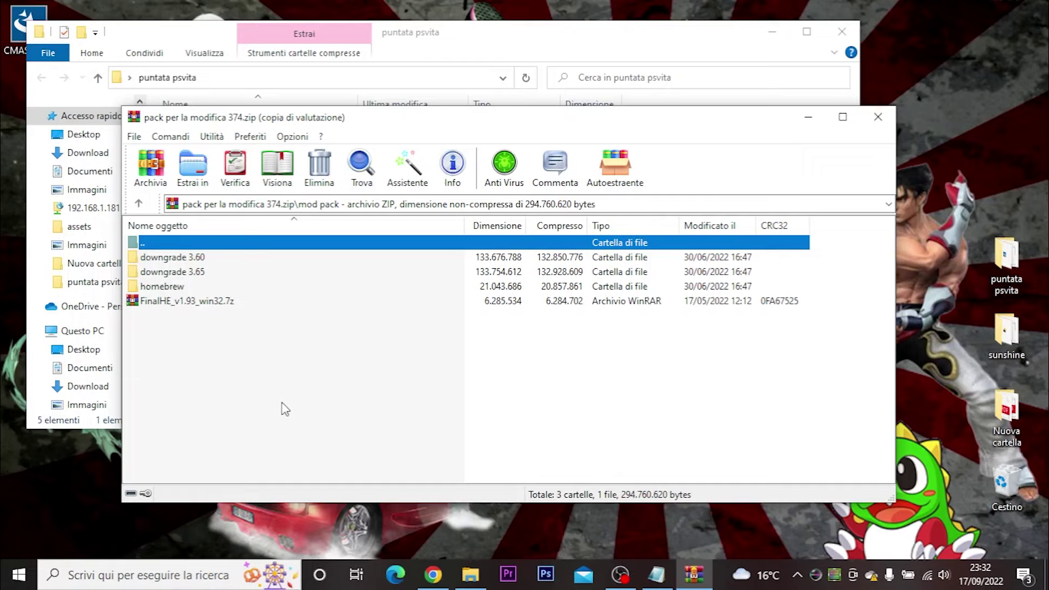
- Open the nested archive FinalHE_v1.93_win32.7z, dismiss the WinRAR pop-up and minimize the puntata psvita window
{"action": "left_click", "coordinate": [192, 303]}
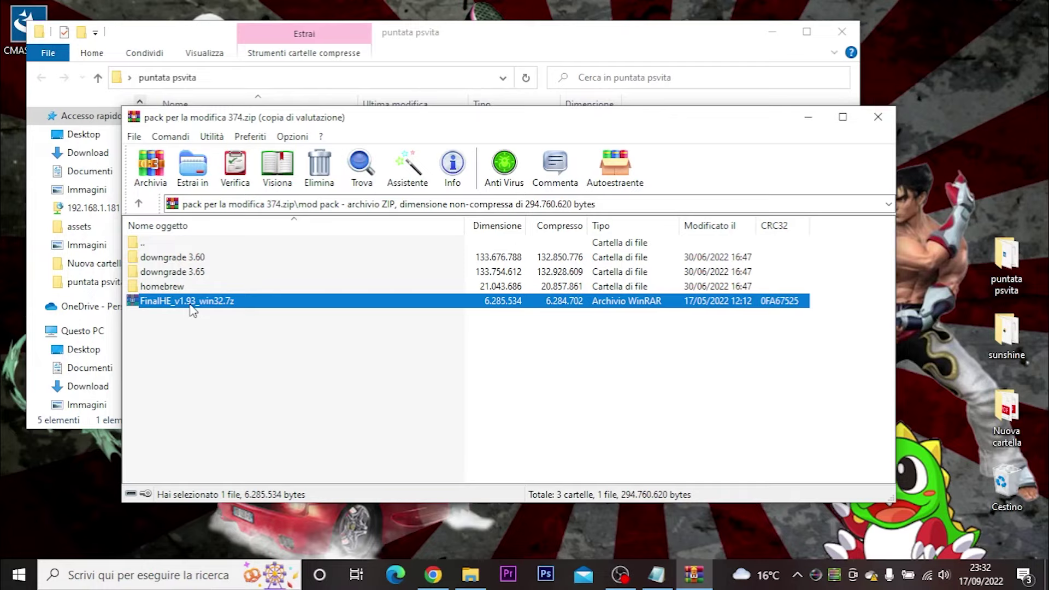
{"action": "double_click", "coordinate": [191, 304]}
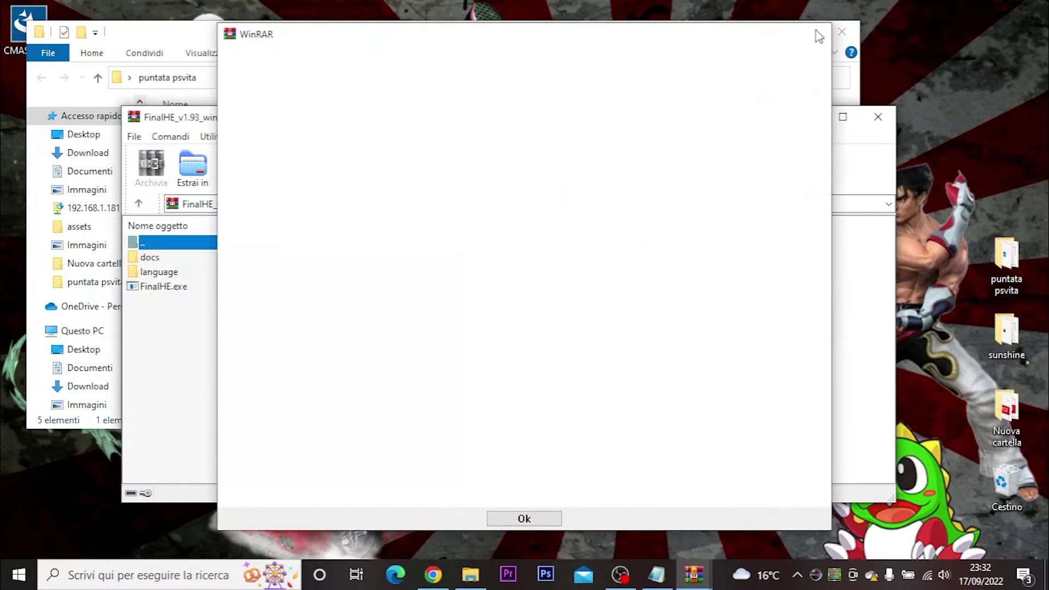
{"action": "left_click", "coordinate": [813, 34]}
{"action": "left_click", "coordinate": [774, 35]}
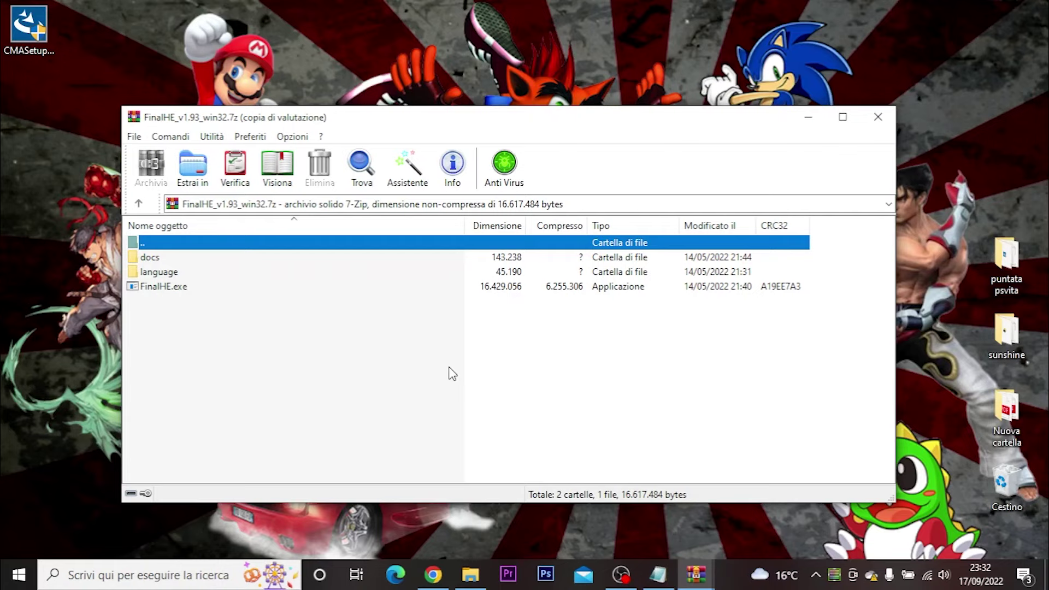
- Move the FinalHE archive window off the mod pack archive window and minimize the mod pack one
{"action": "left_click_drag", "start_coordinate": [295, 123], "coordinate": [384, 174]}
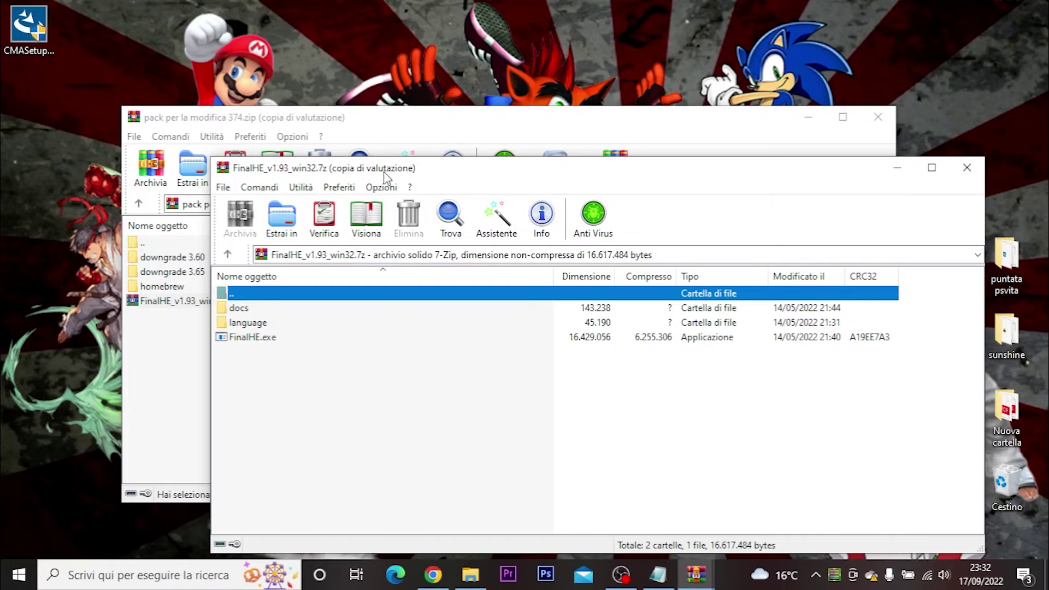
{"action": "left_click", "coordinate": [446, 134]}
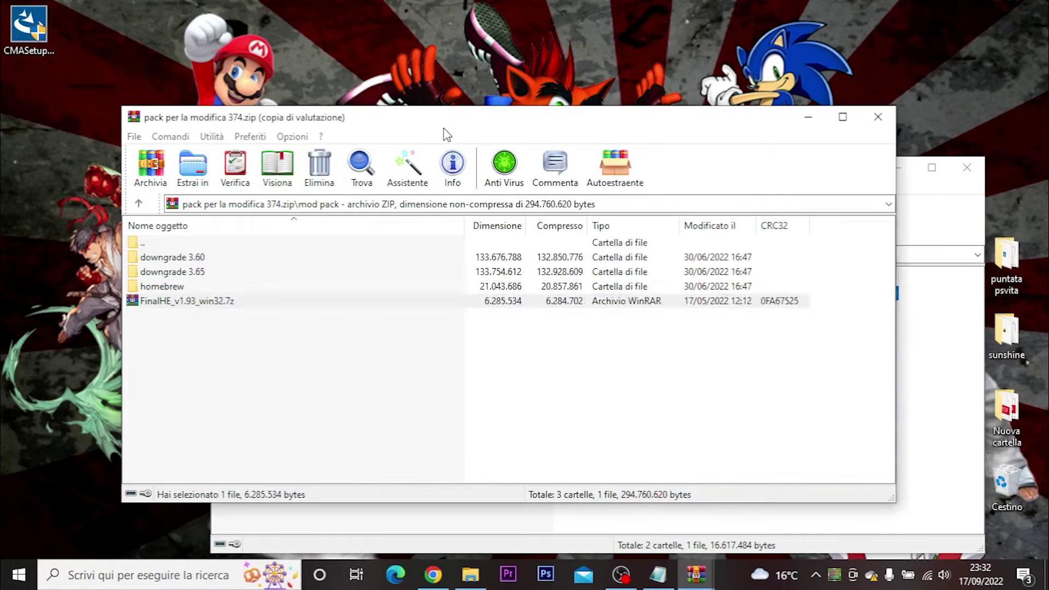
{"action": "left_click", "coordinate": [441, 528]}
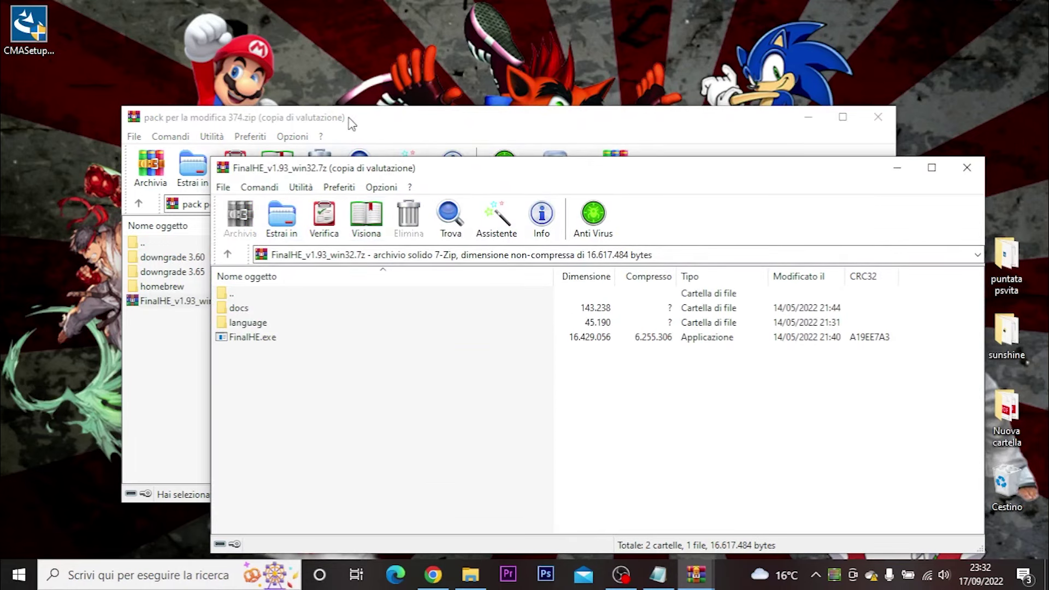
{"action": "left_click", "coordinate": [808, 118]}
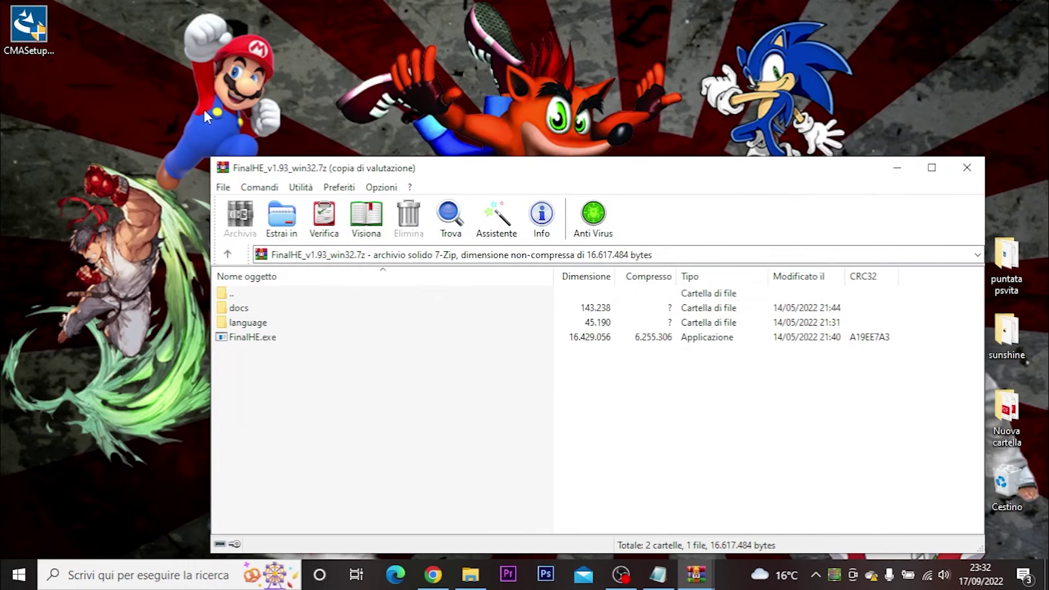
- Create a desktop folder with the default name, extract docs, language and FinalHE.exe into it, and close the archive
{"action": "right_click", "coordinate": [204, 110]}
{"action": "mouse_move", "coordinate": [283, 258]}
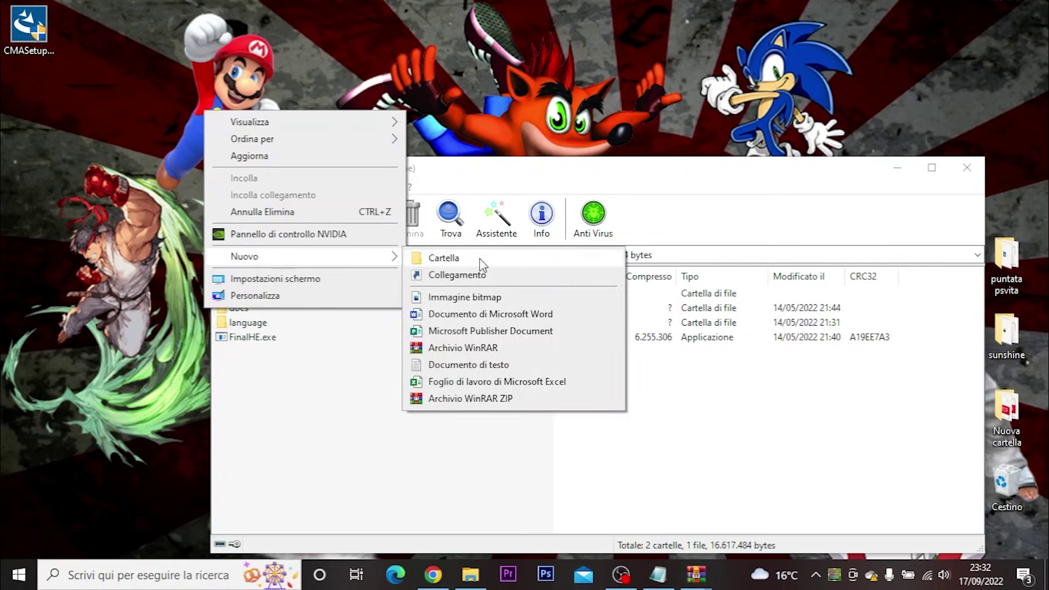
{"action": "left_click", "coordinate": [480, 261]}
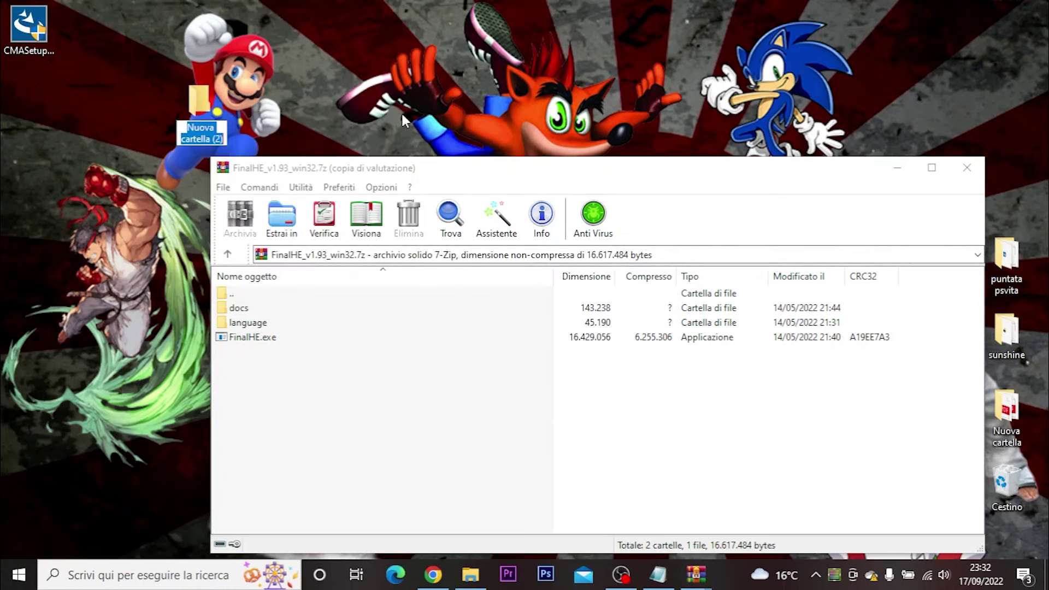
{"action": "key", "text": "Return"}
{"action": "left_click_drag", "start_coordinate": [257, 337], "coordinate": [195, 126]}
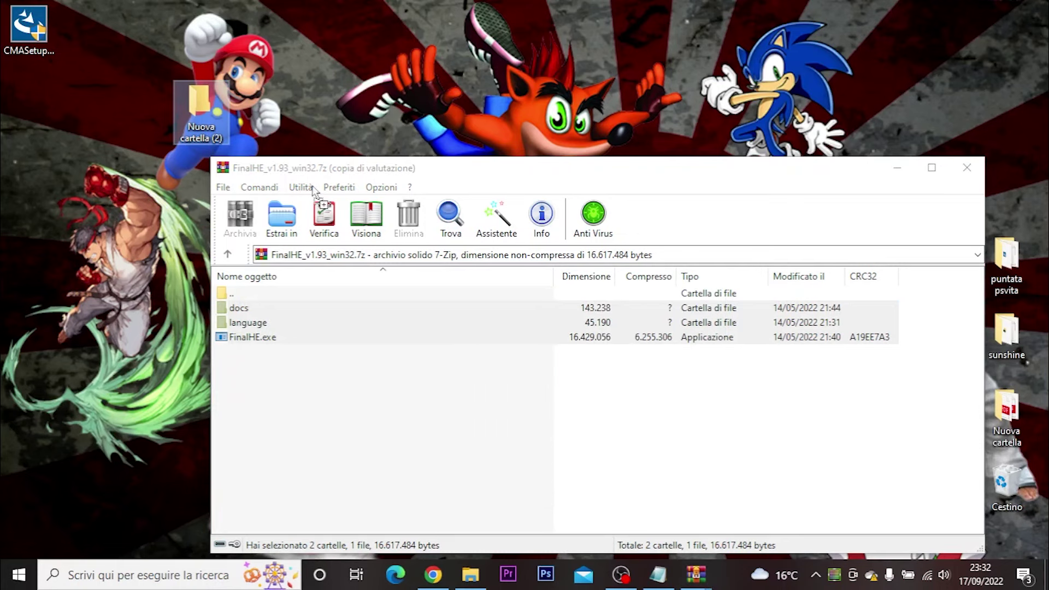
{"action": "left_click", "coordinate": [966, 168]}
- Launch FinalHE.exe from the new desktop folder and allow it through Windows Defender Firewall on private networks
{"action": "double_click", "coordinate": [192, 137]}
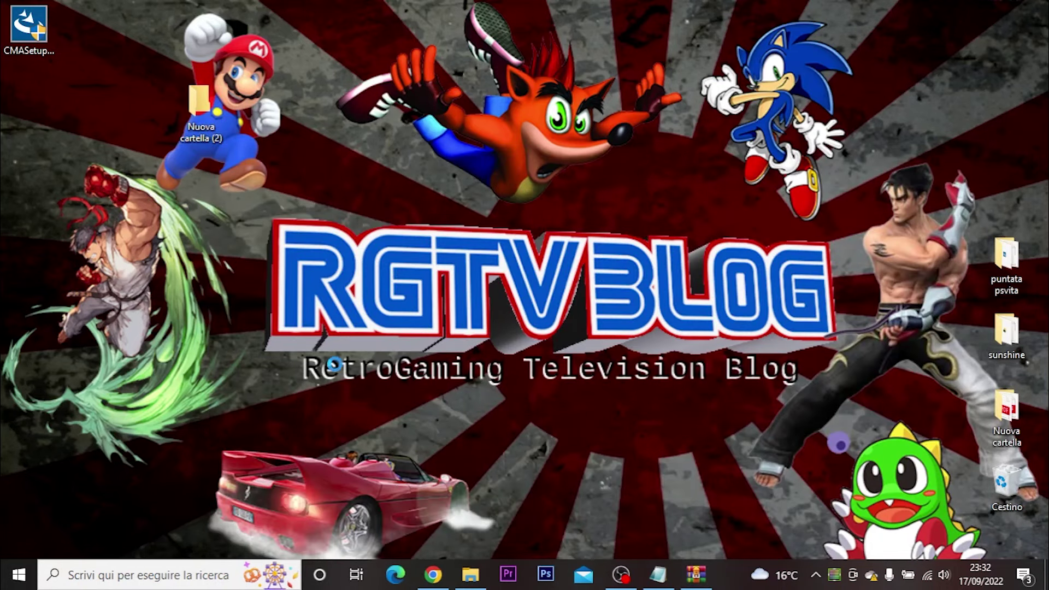
{"action": "double_click", "coordinate": [291, 222]}
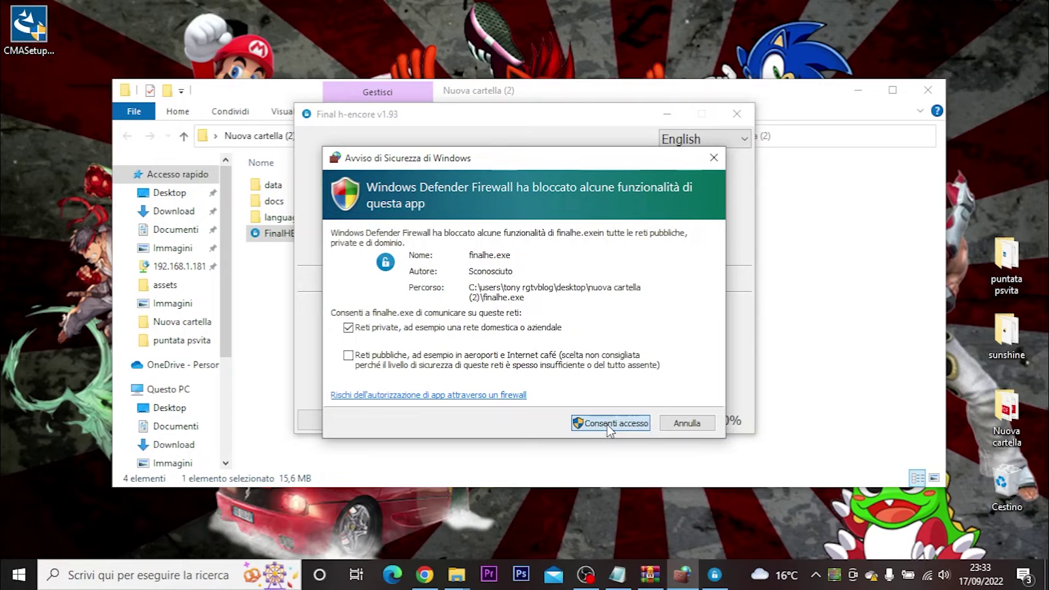
{"action": "left_click", "coordinate": [610, 424]}
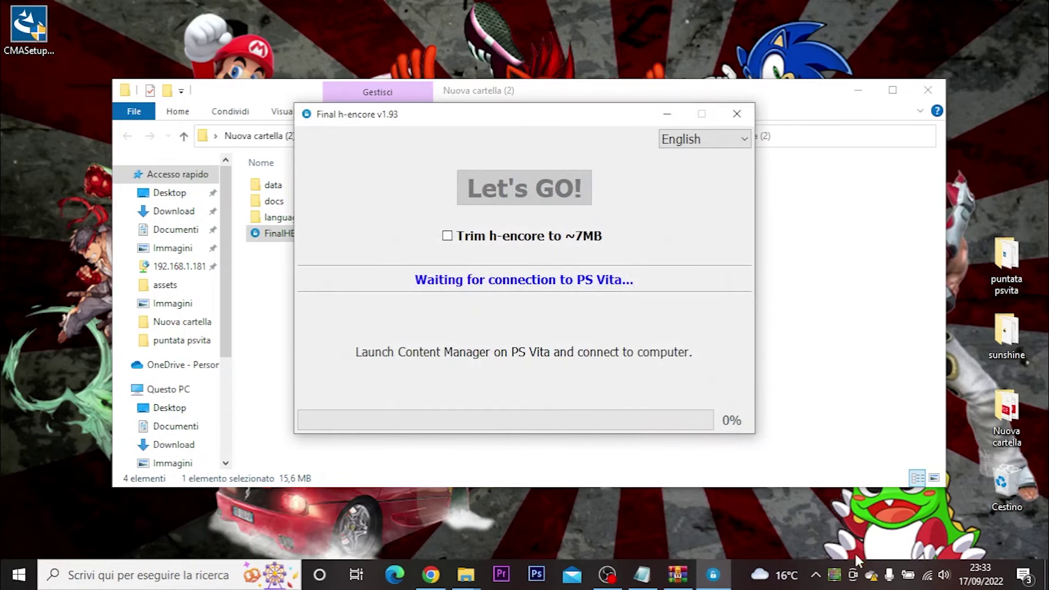
- Check the Avast shield control options for disabling protection, and return to Final h-encore without changing them
{"action": "left_click", "coordinate": [814, 574]}
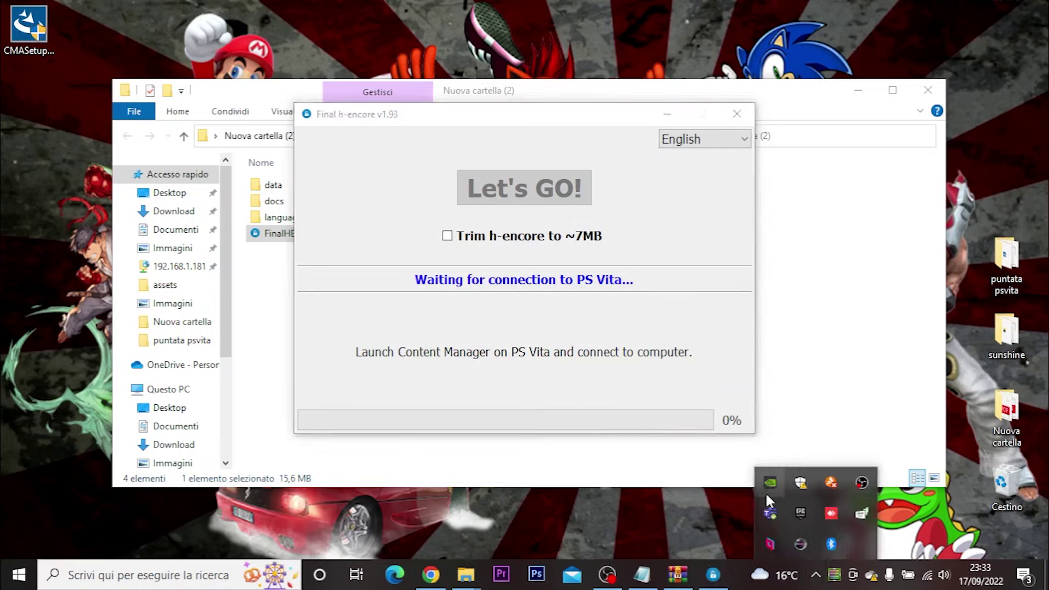
{"action": "right_click", "coordinate": [831, 482]}
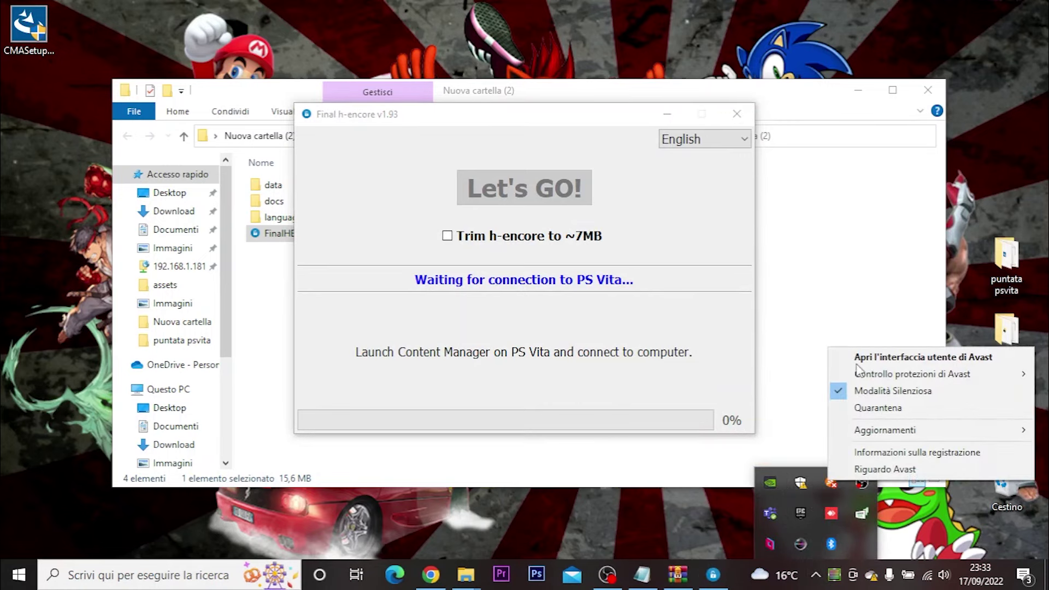
{"action": "mouse_move", "coordinate": [871, 376]}
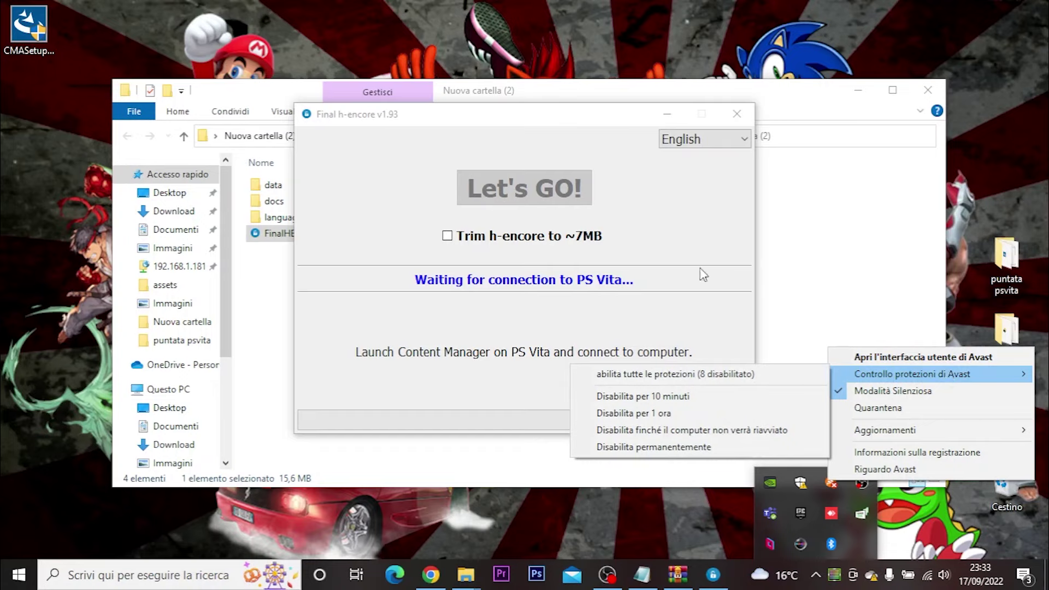
{"action": "left_click", "coordinate": [562, 120]}
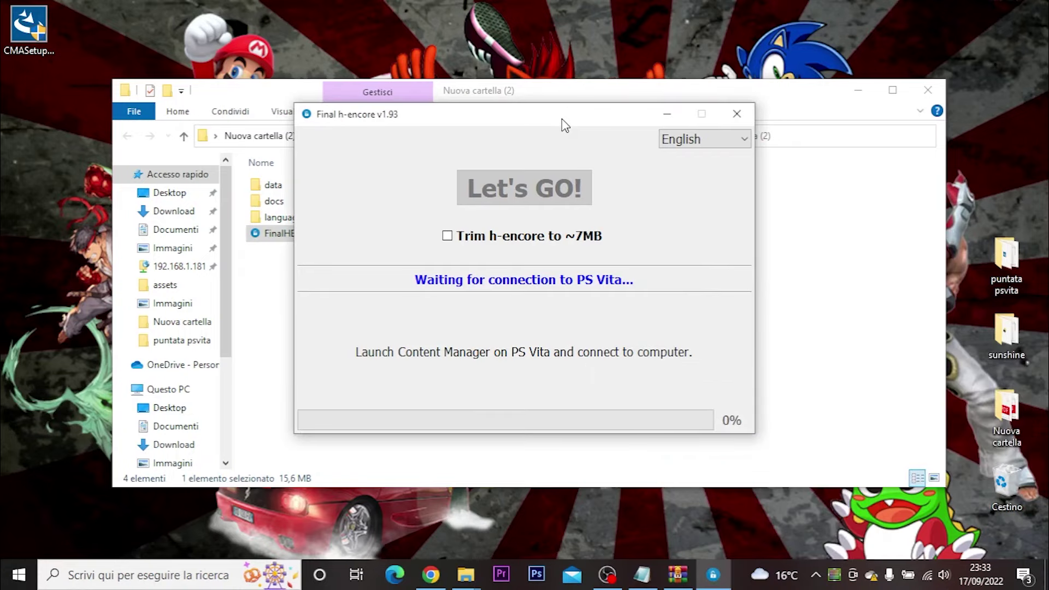
- Set the Final h-encore interface language to Italiano
{"action": "left_click", "coordinate": [704, 140]}
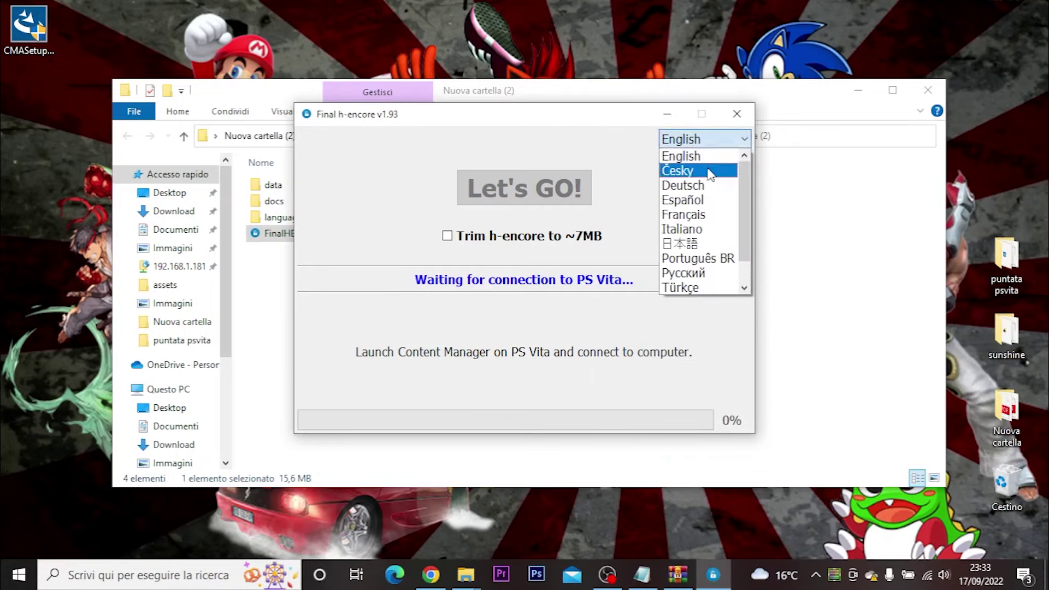
{"action": "left_click", "coordinate": [705, 229]}
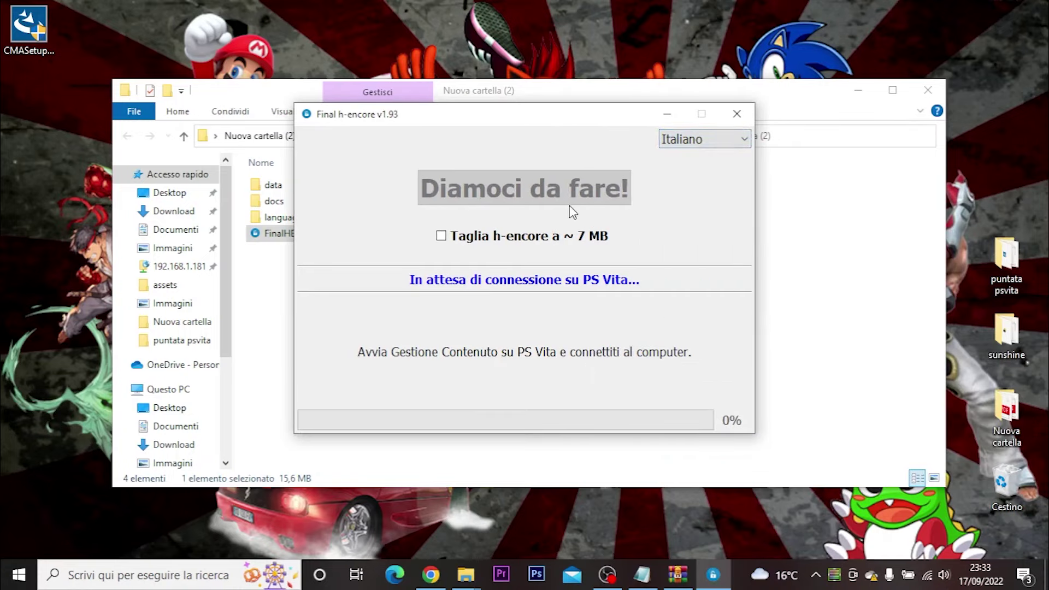